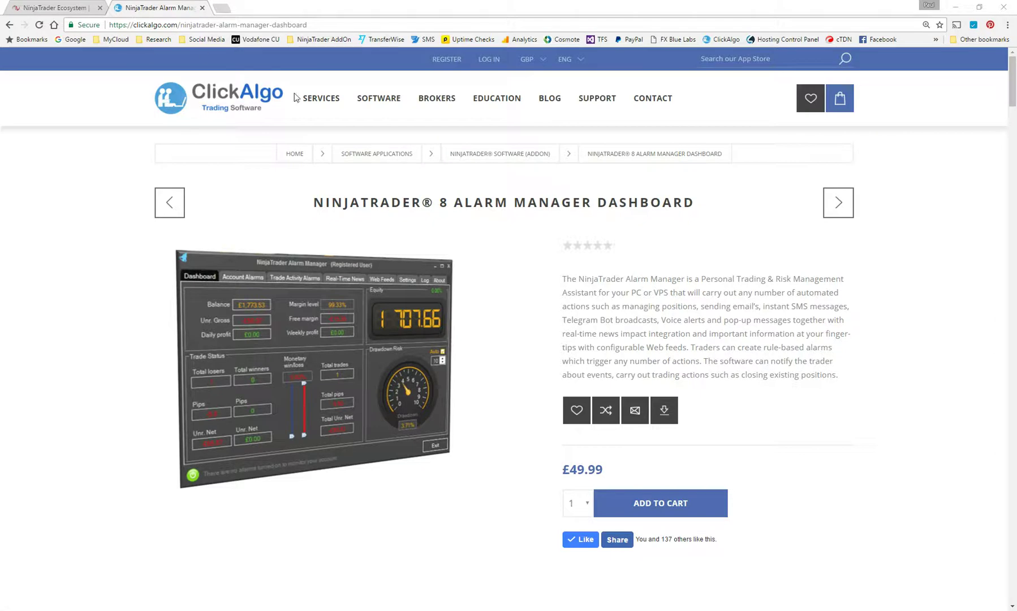
- Scroll through the ClickAlgo Alarm Manager product page in Chrome
mouse_move(381, 100)
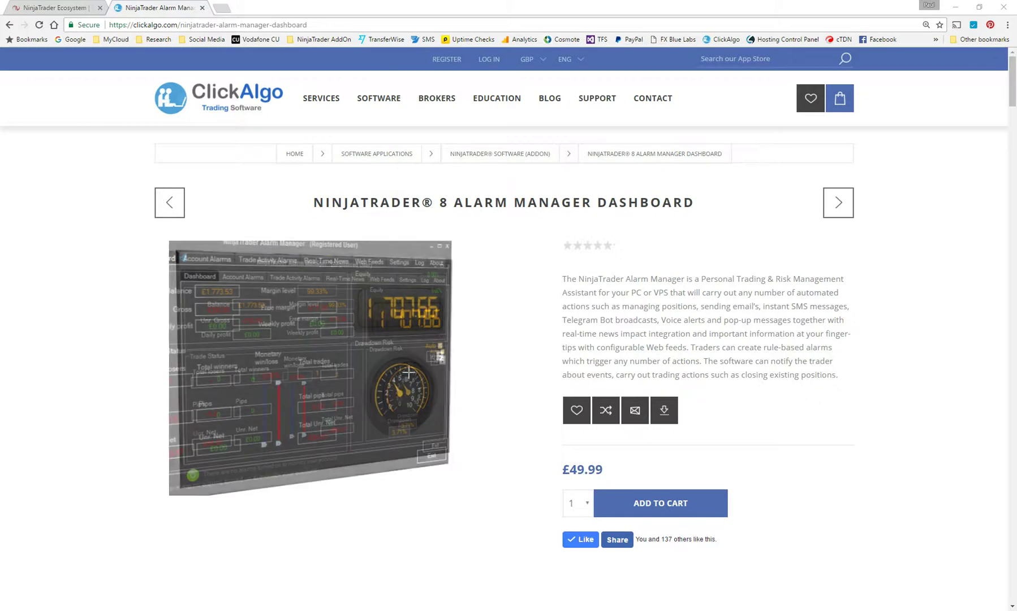
scroll(546, 420, "down", 2)
scroll(546, 419, "down", 15)
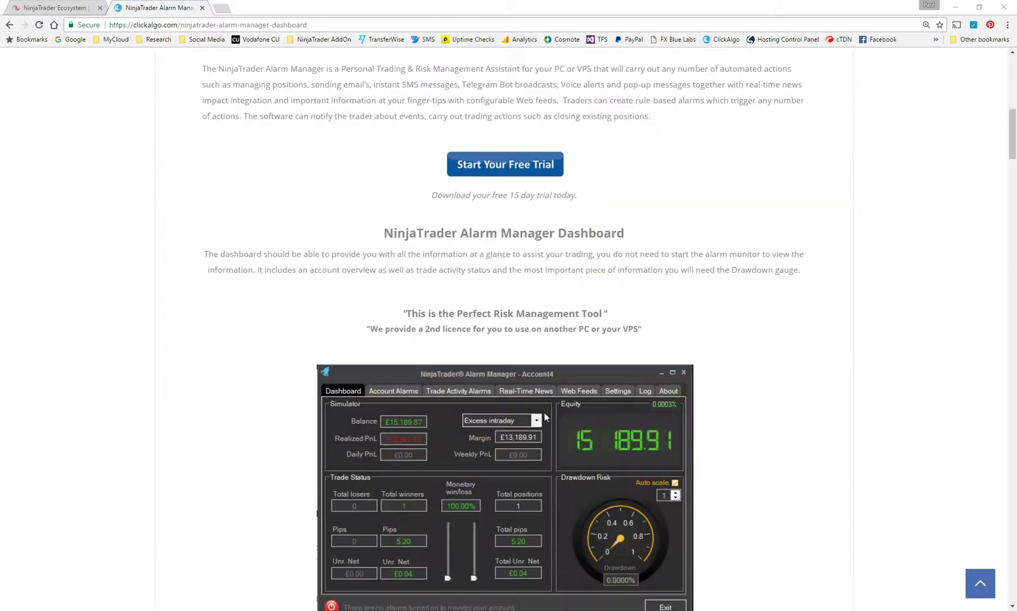
scroll(546, 414, "down", 15)
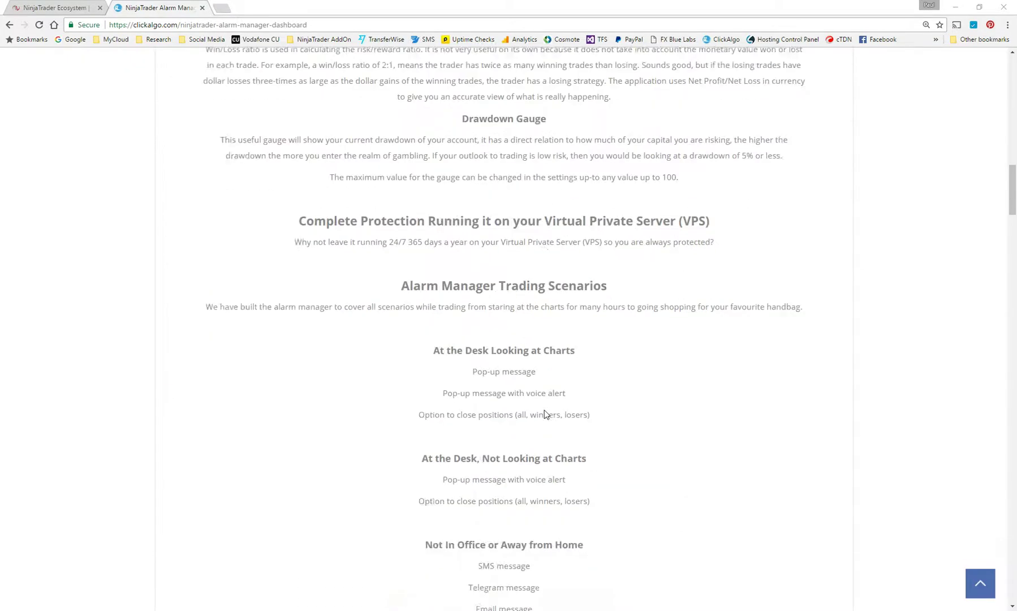
scroll(544, 413, "up", 15)
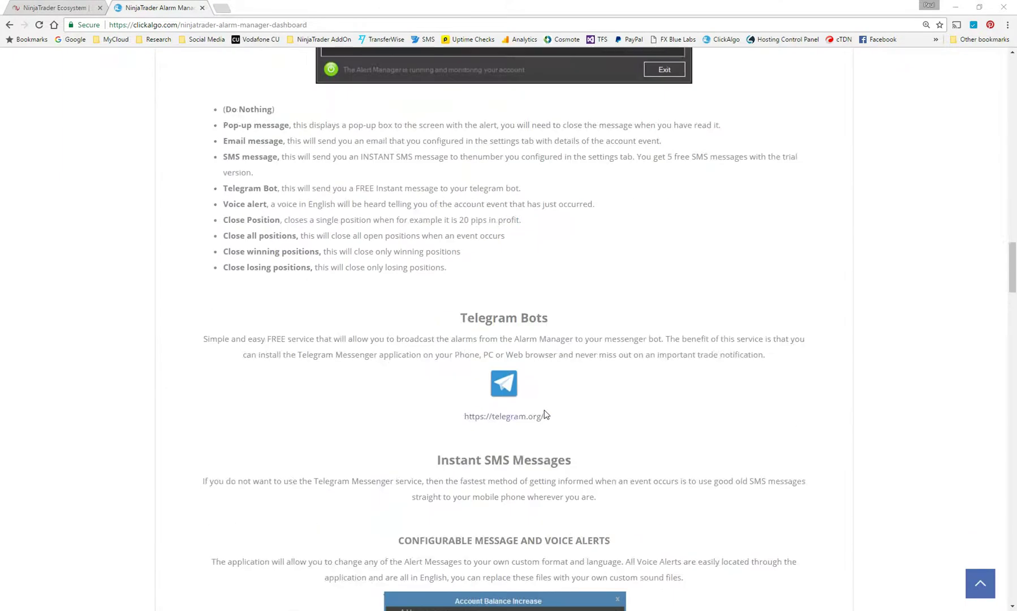
scroll(544, 413, "up", 15)
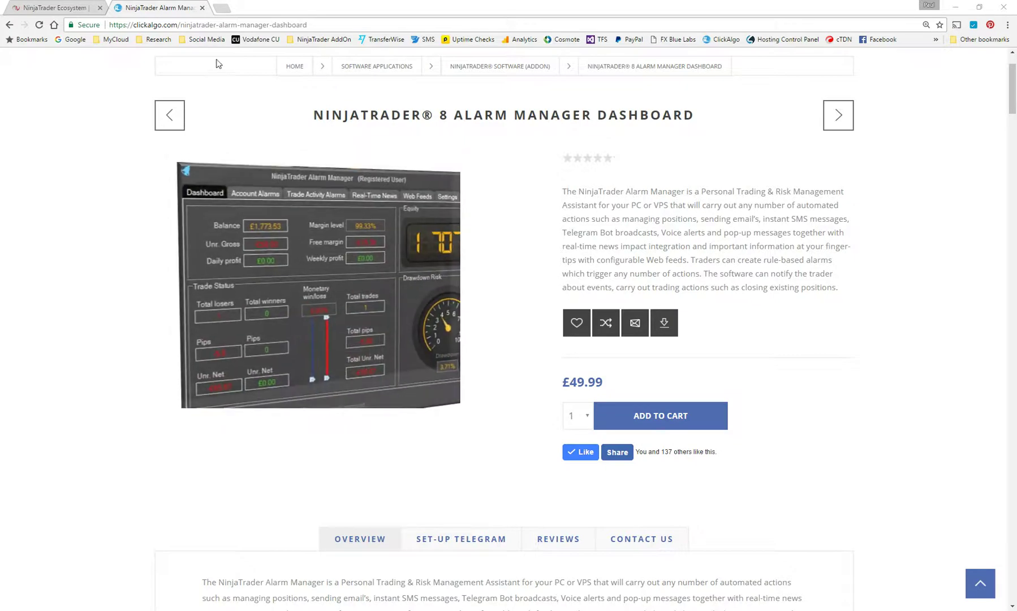
- Browse the NinjaTrader Ecosystem's Third Party Add-On Vendors list, then return to the ClickAlgo tab
left_click(55, 9)
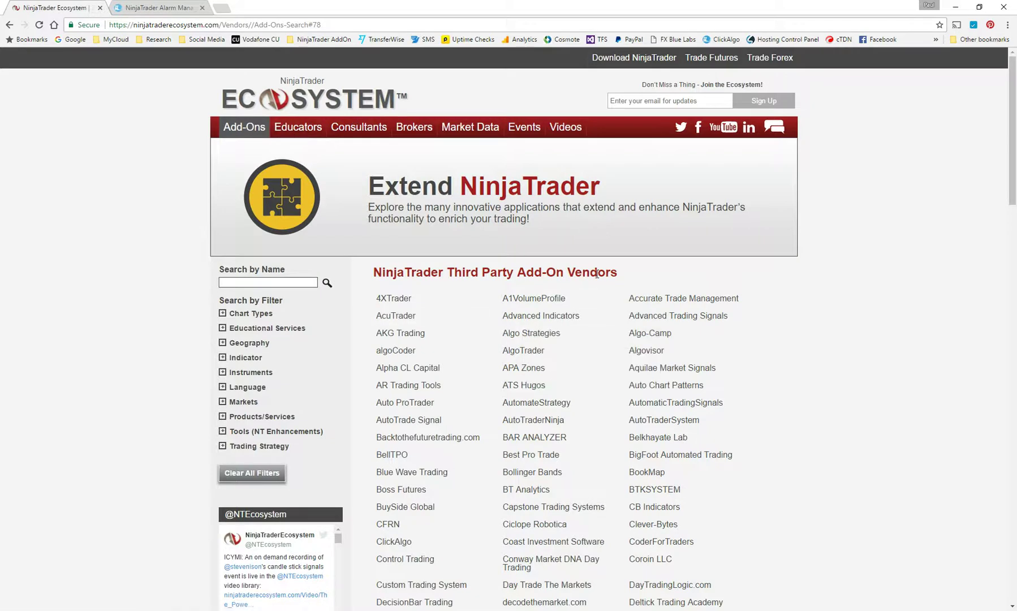
scroll(616, 305, "down", 5)
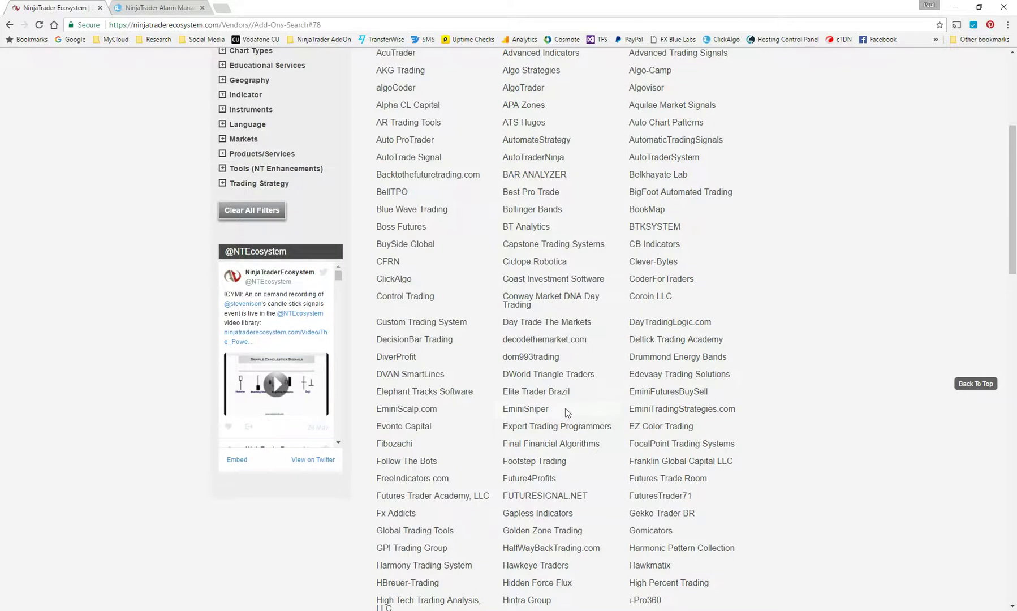
scroll(566, 407, "up", 2)
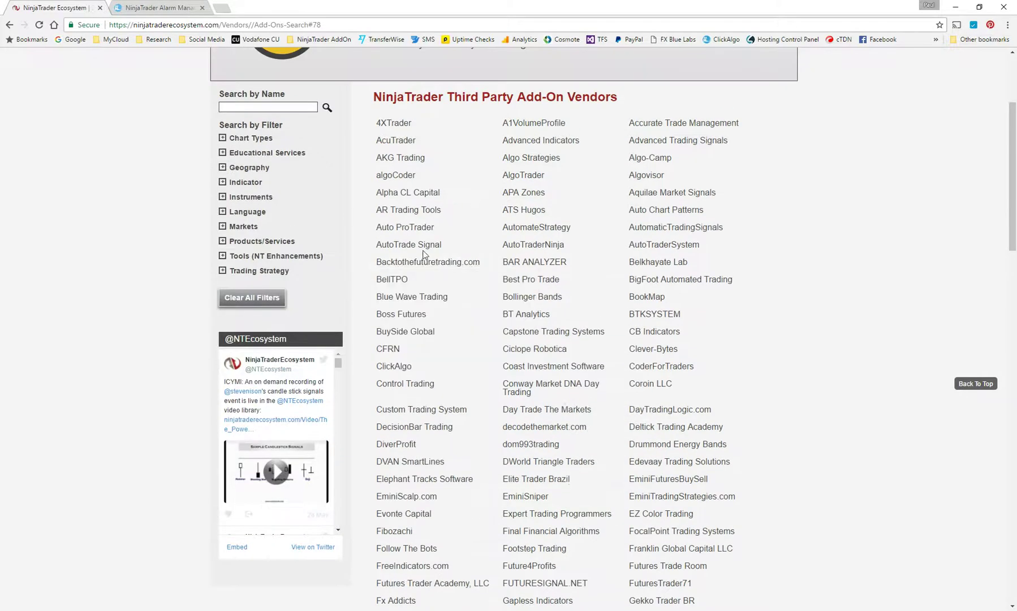
scroll(484, 366, "down", 17)
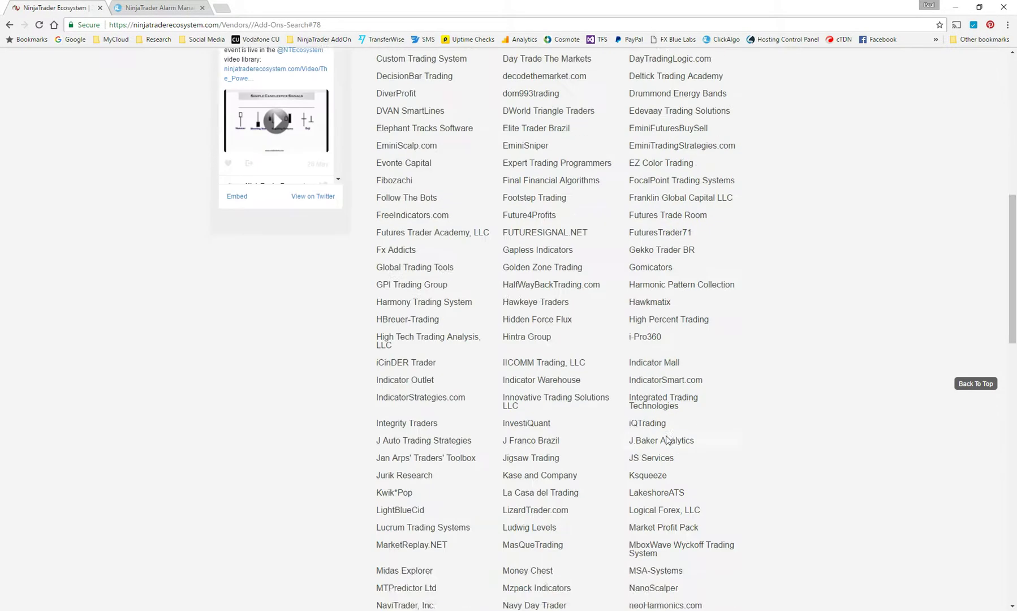
scroll(652, 415, "up", 5)
scroll(652, 416, "up", 6)
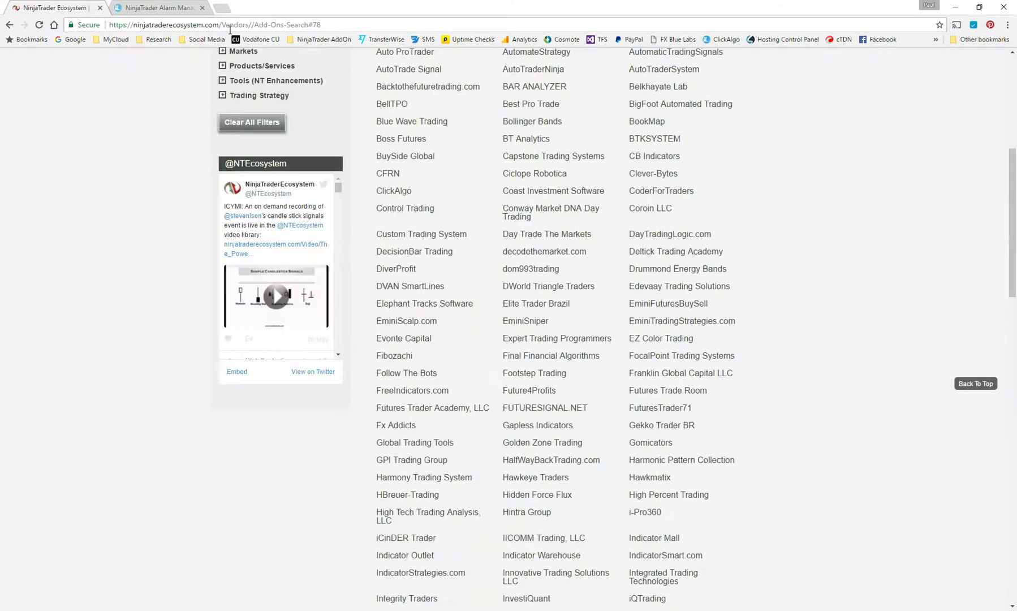
left_click(139, 9)
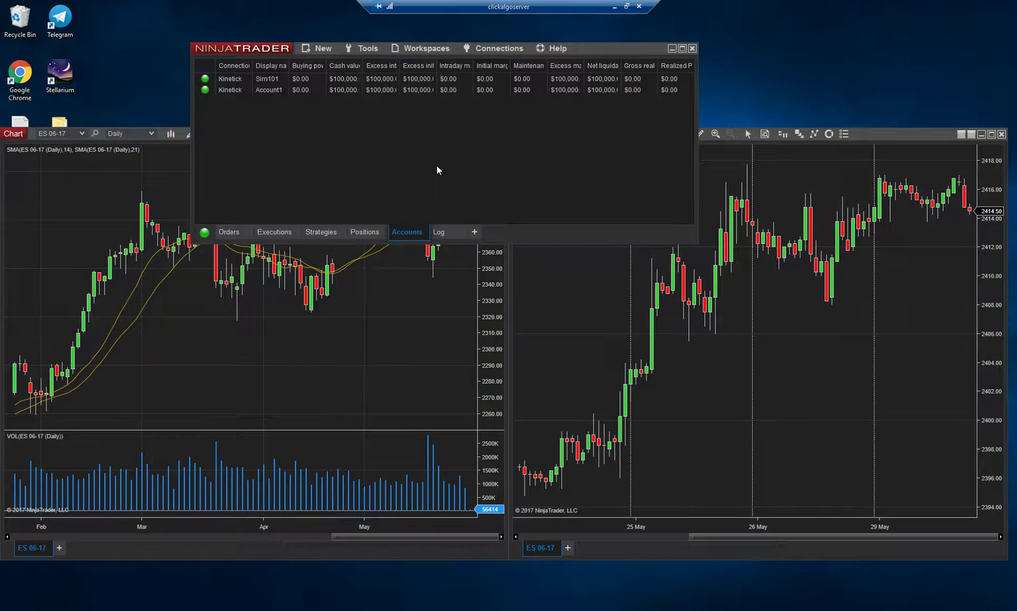
- Open Tools > Import > NinjaScript Add-On and move the Import dialog off the Control Center
left_click(367, 49)
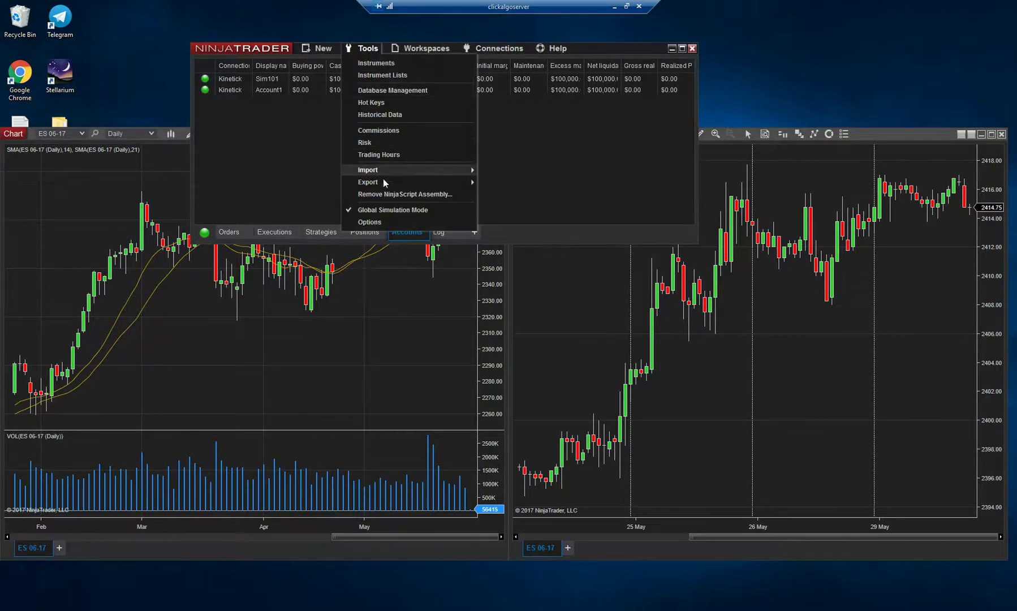
mouse_move(382, 170)
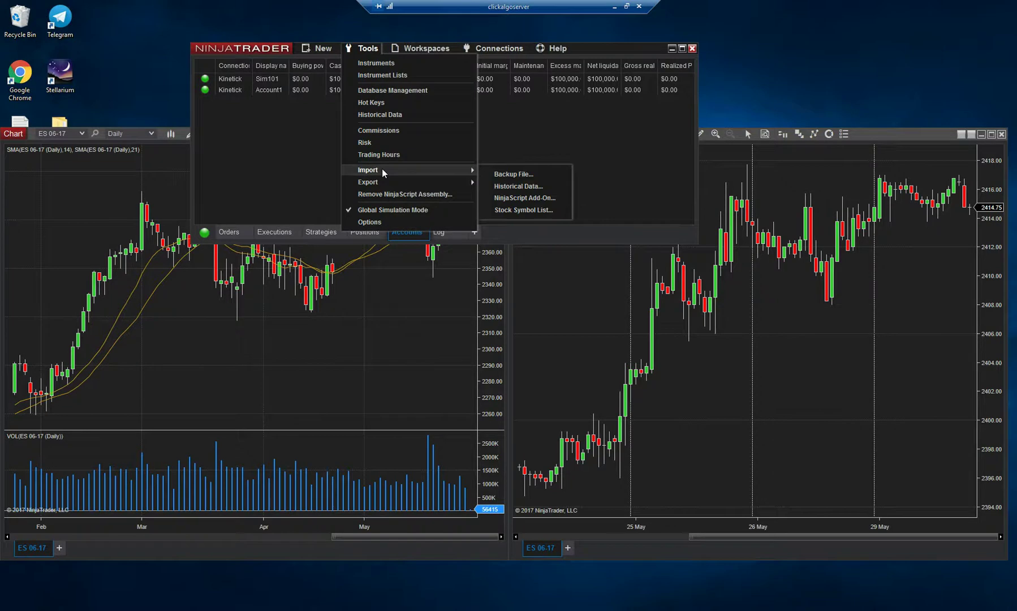
left_click(516, 197)
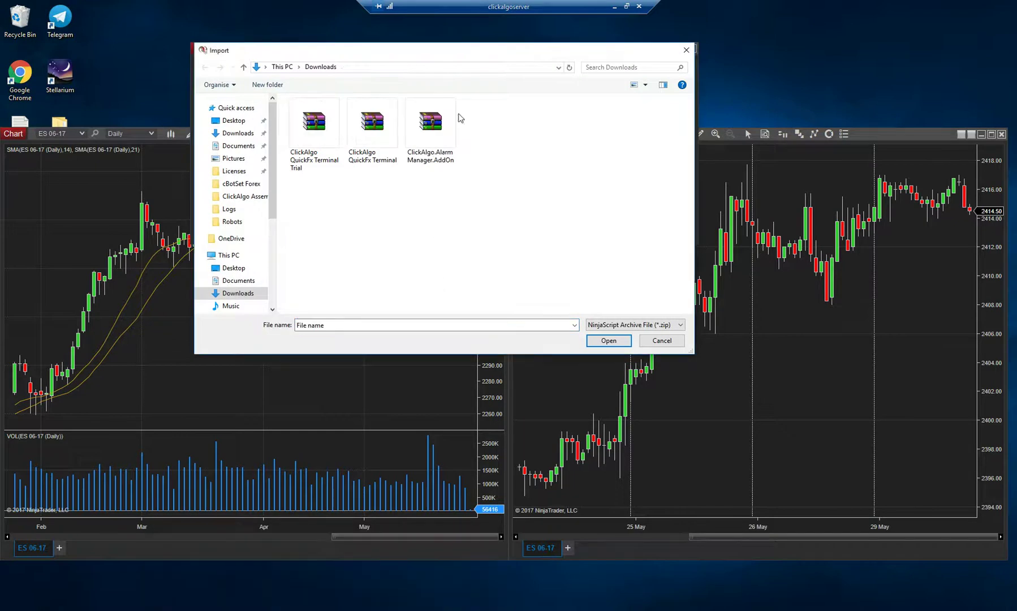
left_click_drag(463, 59, 652, 206)
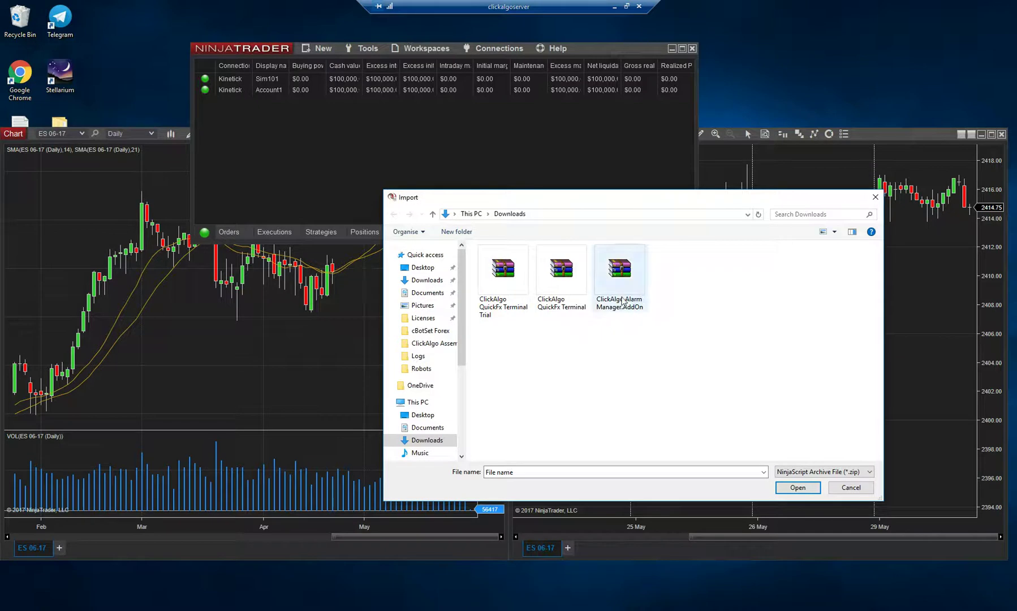
- Import ClickAlgo.AlarmManager.AddOn, approving its add-ons and the restart notice, then close NinjaTrader
left_click(620, 300)
left_click(791, 492)
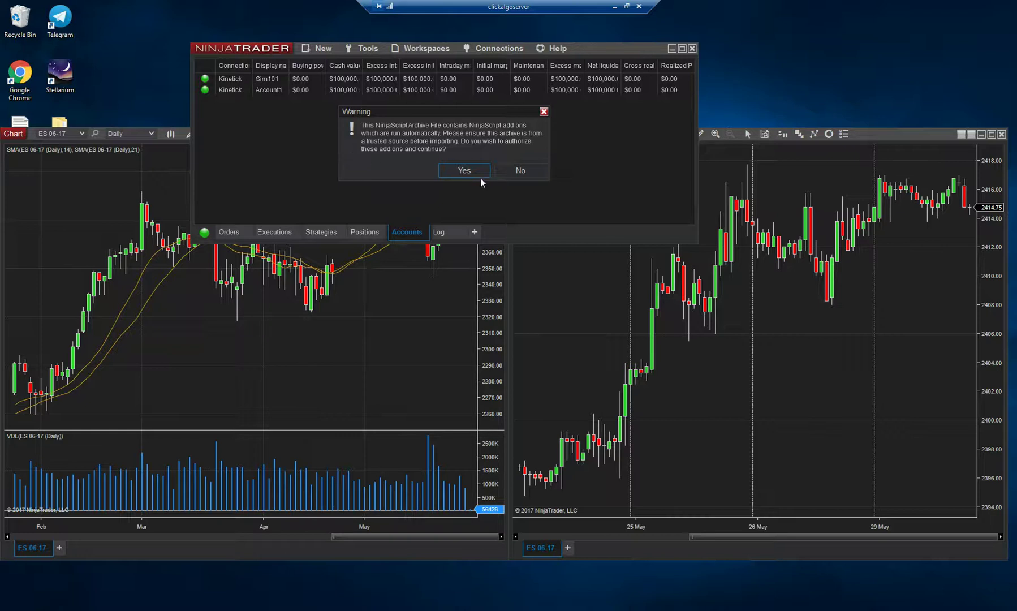
left_click(463, 171)
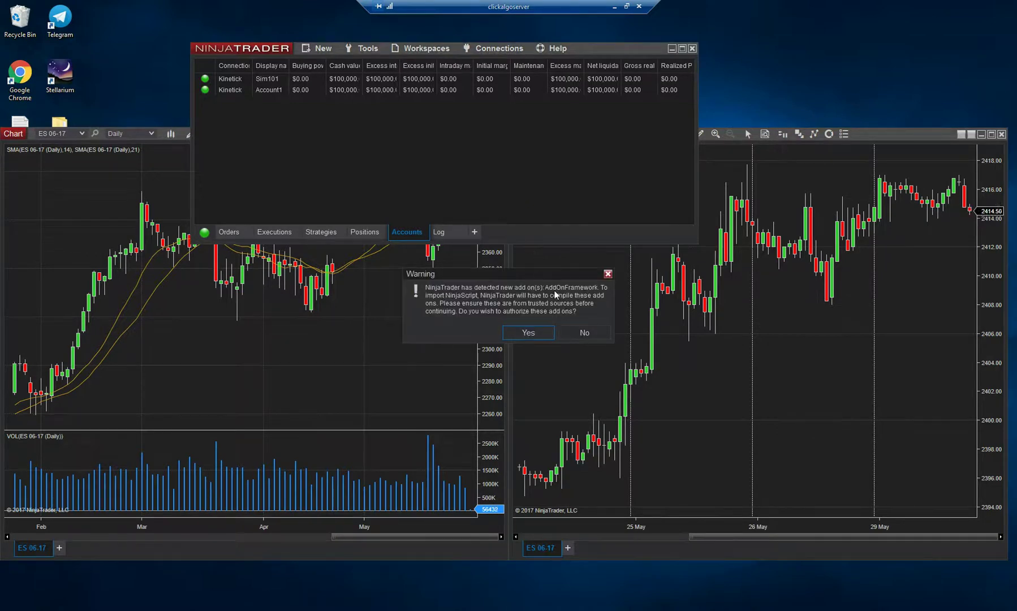
left_click(523, 332)
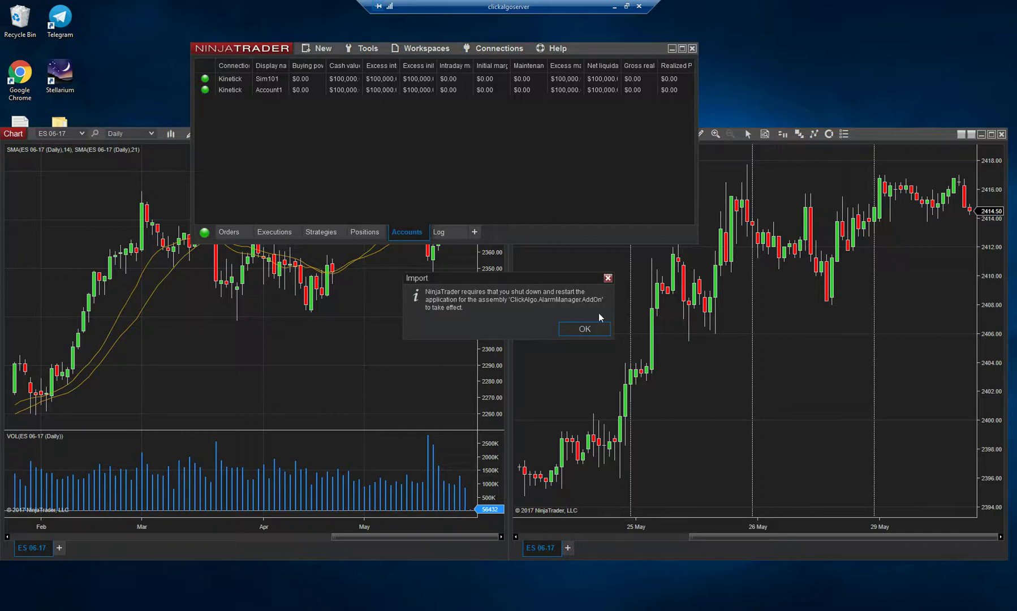
left_click(573, 329)
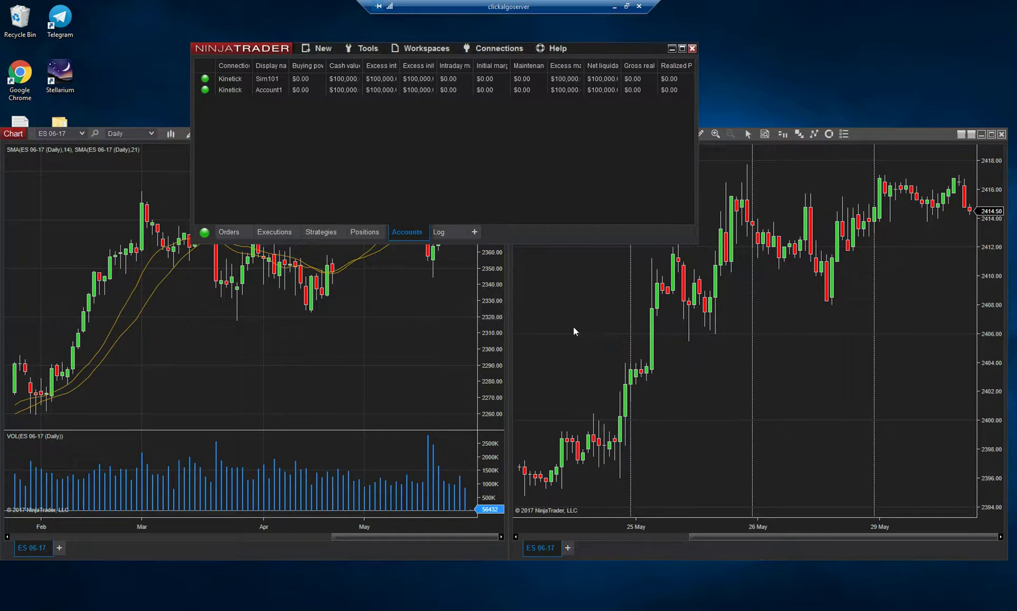
left_click(692, 49)
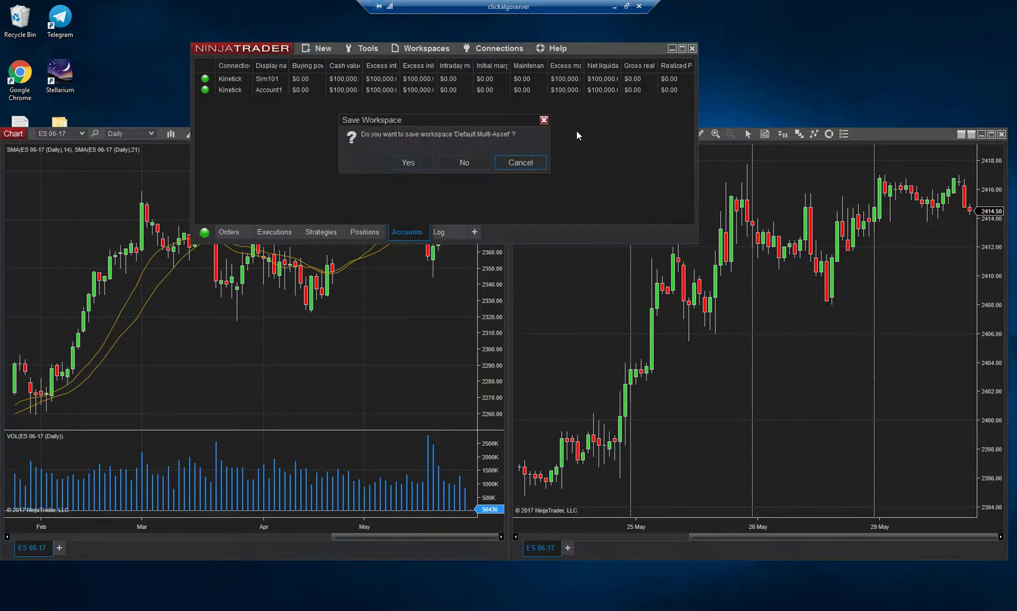
- Save the Default Multi-Asset workspace and approve the AddOnFramework add-on on relaunch
left_click(418, 159)
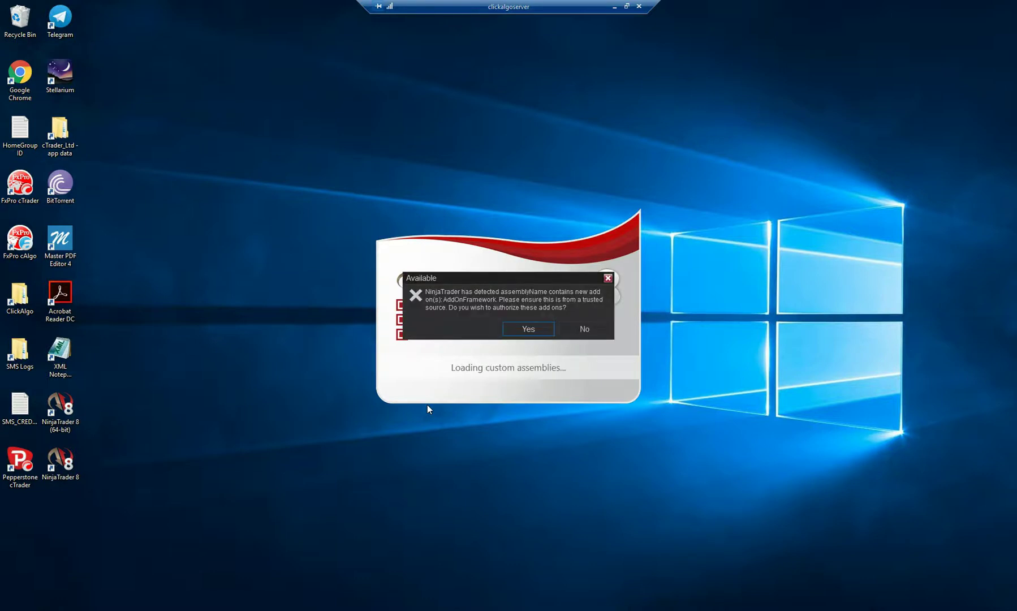
left_click(516, 333)
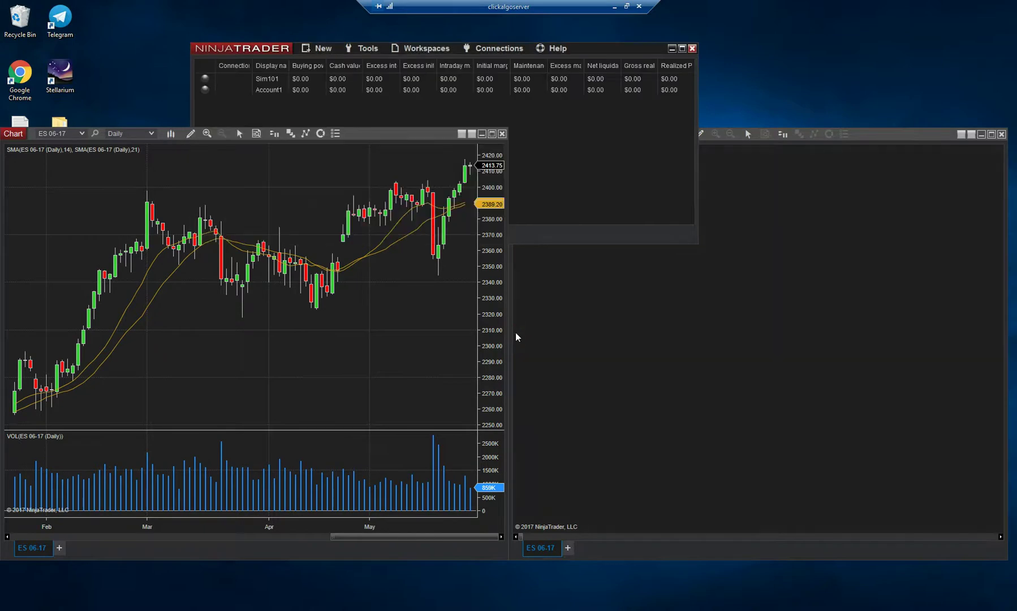
- Launch the ClickAlgo Alarm Manager from the Control Center and accept the anti-piracy notice
left_click(314, 108)
left_click(320, 50)
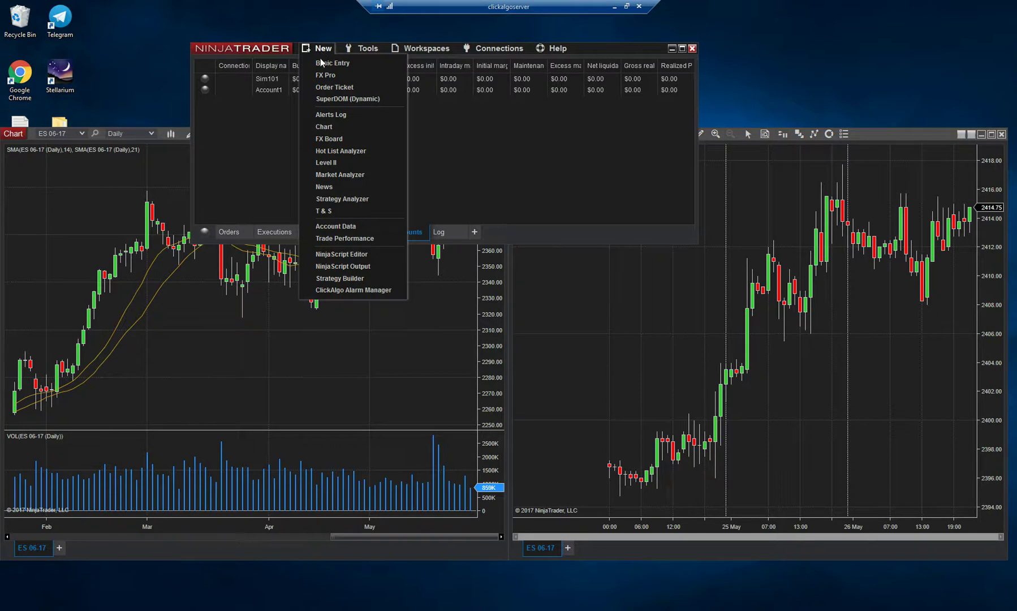
left_click(335, 290)
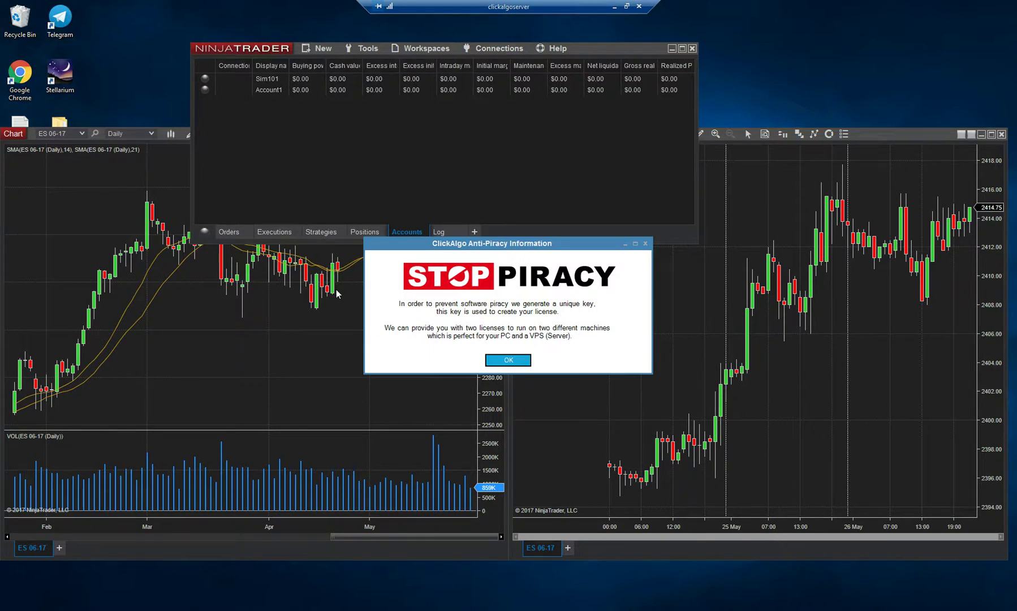
left_click(516, 361)
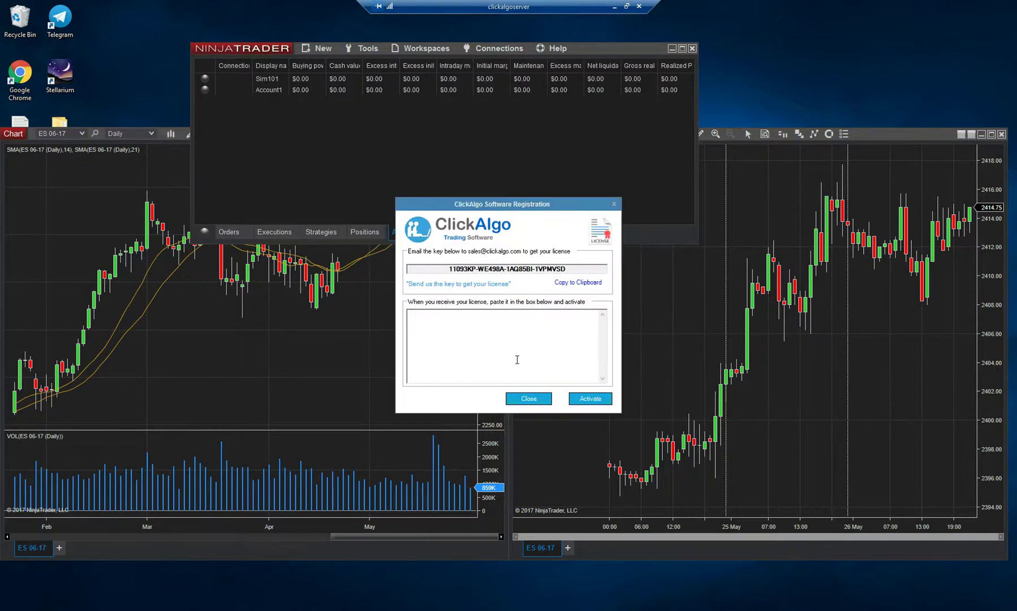
- Copy the machine key, paste the received licence, and activate it
left_click(576, 283)
left_click(459, 322)
right_click(459, 322)
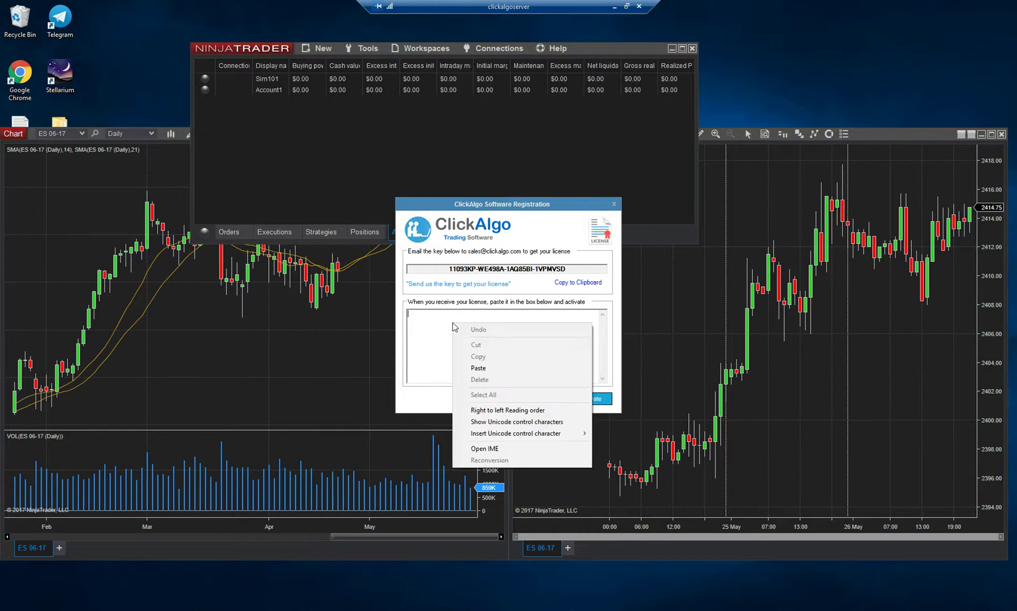
left_click(479, 366)
left_click(584, 393)
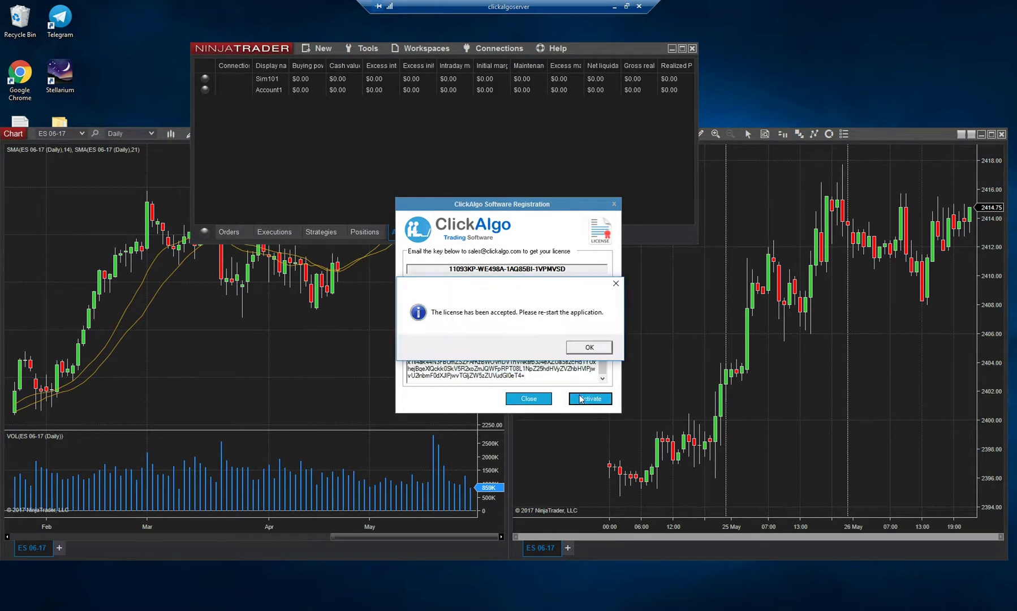
left_click(583, 348)
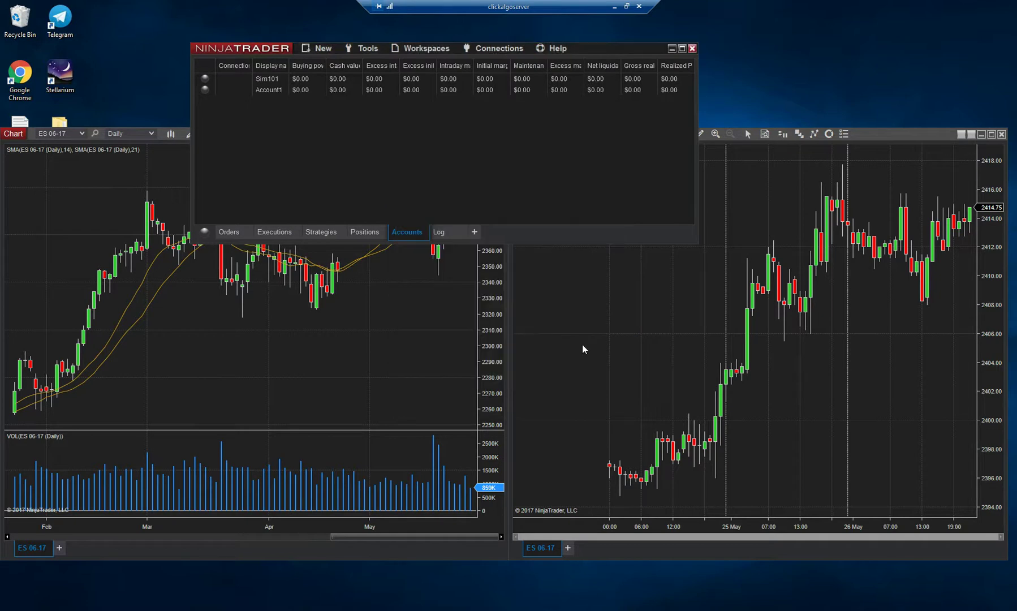
- Cancel the platform shutdown and launch the ClickAlgo Alarm Manager again
left_click(693, 49)
left_click(516, 163)
left_click(319, 50)
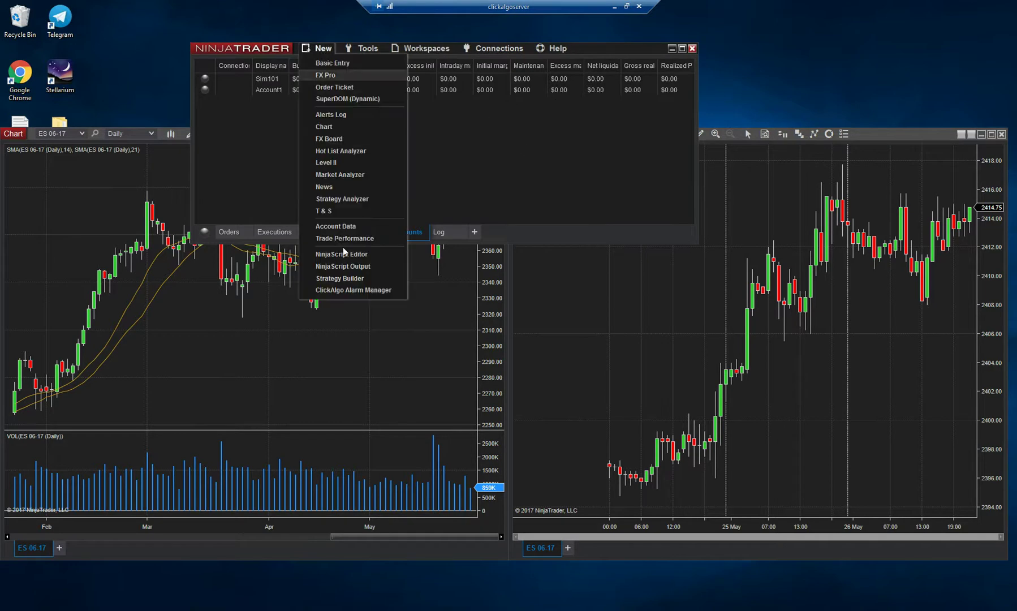
left_click(346, 287)
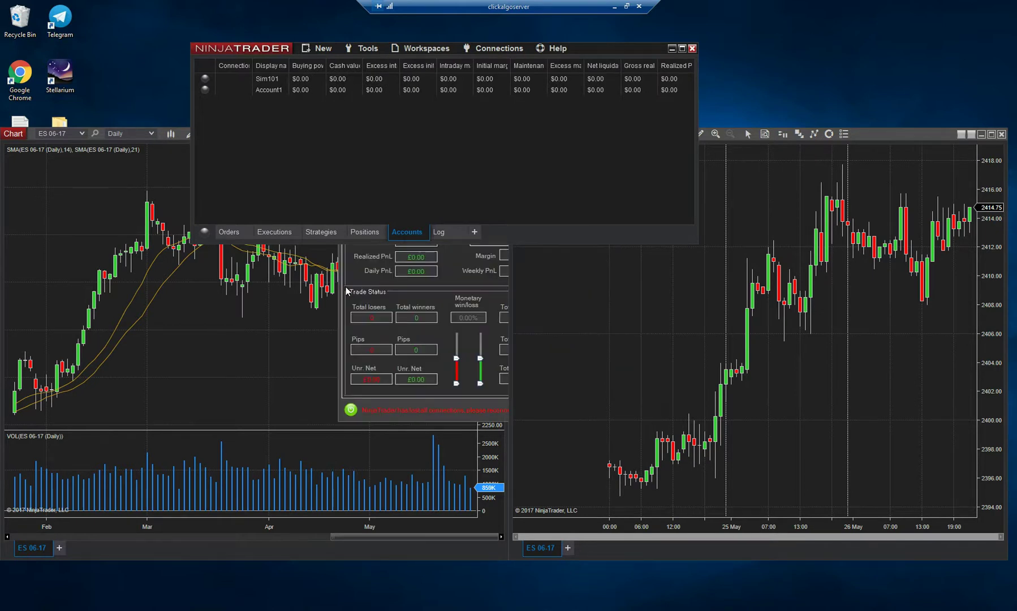
- Turn on Always on-top in the Alarm Manager Dashboard's Settings
left_click(374, 310)
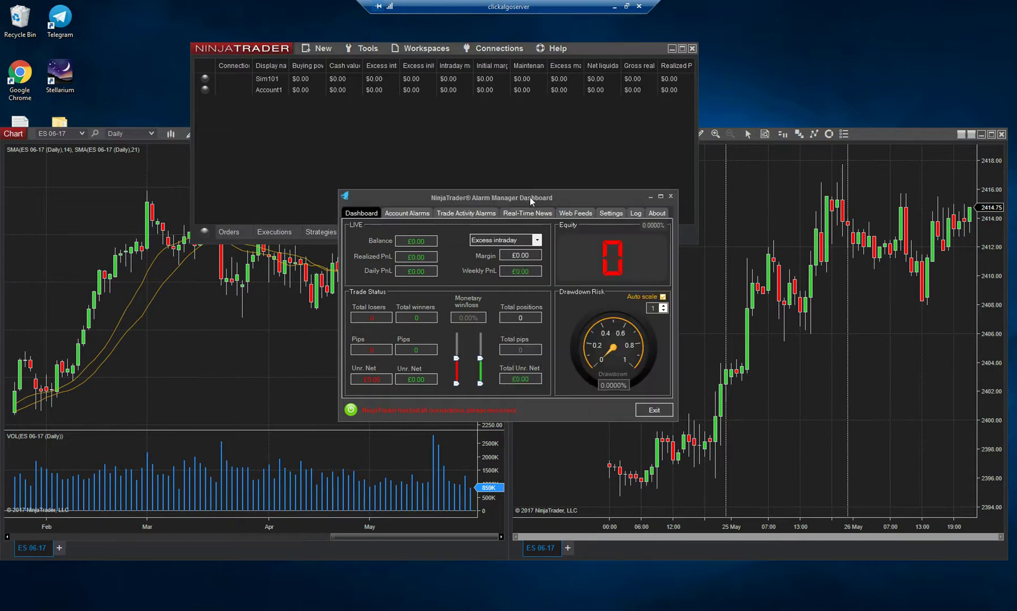
left_click_drag(529, 197, 527, 248)
left_click(609, 264)
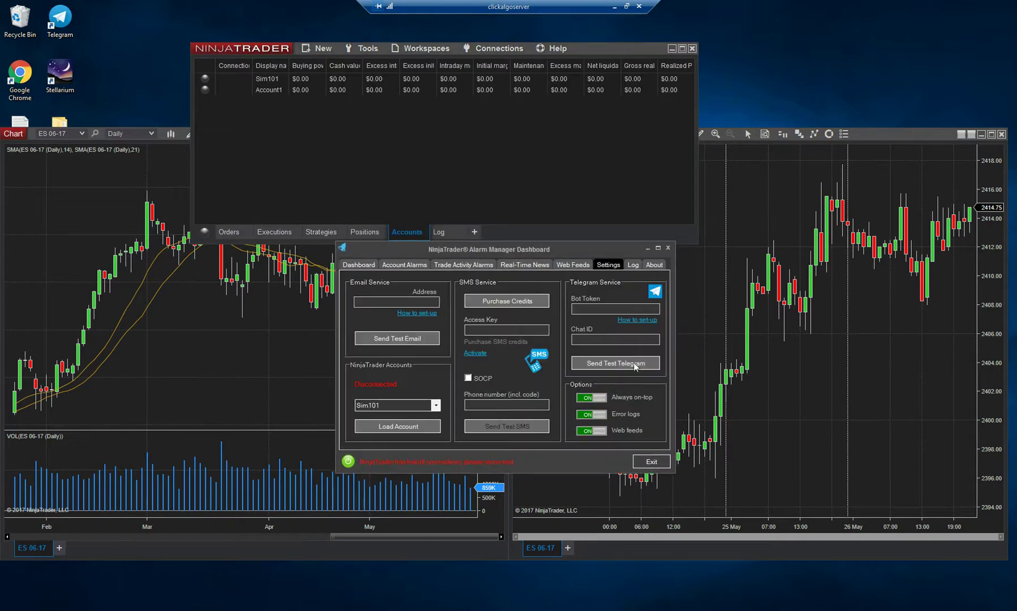
left_click(605, 400)
left_click_drag(644, 250, 387, 189)
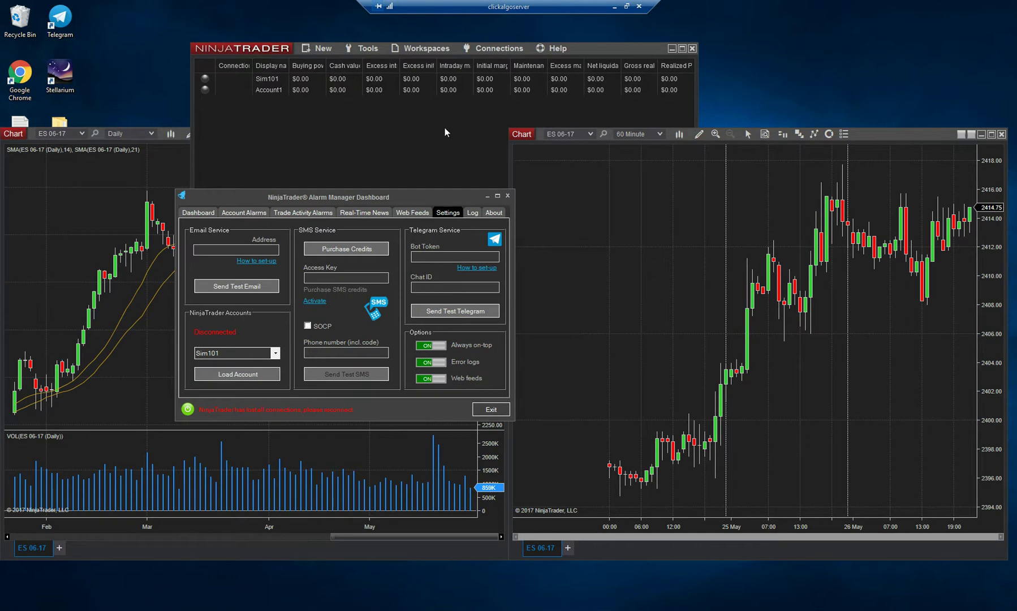
- Connect NinjaTrader to the Kinetick data feed
left_click(494, 51)
left_click(496, 49)
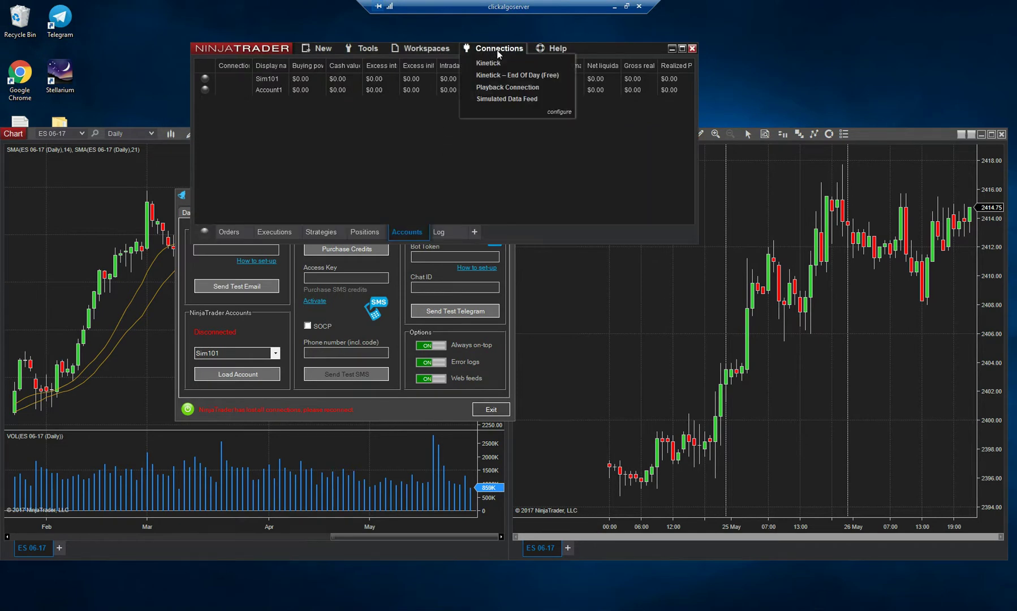
left_click(487, 63)
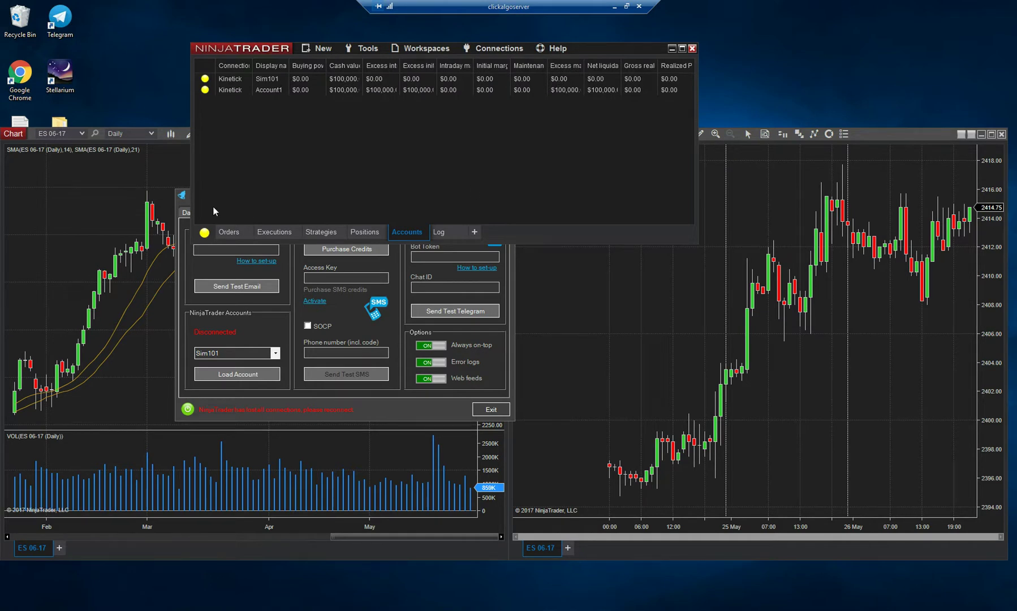
- Load the Sim101 account into the Alarm Manager and view its $100,000 Dashboard
left_click(185, 201)
left_click_drag(271, 201, 389, 146)
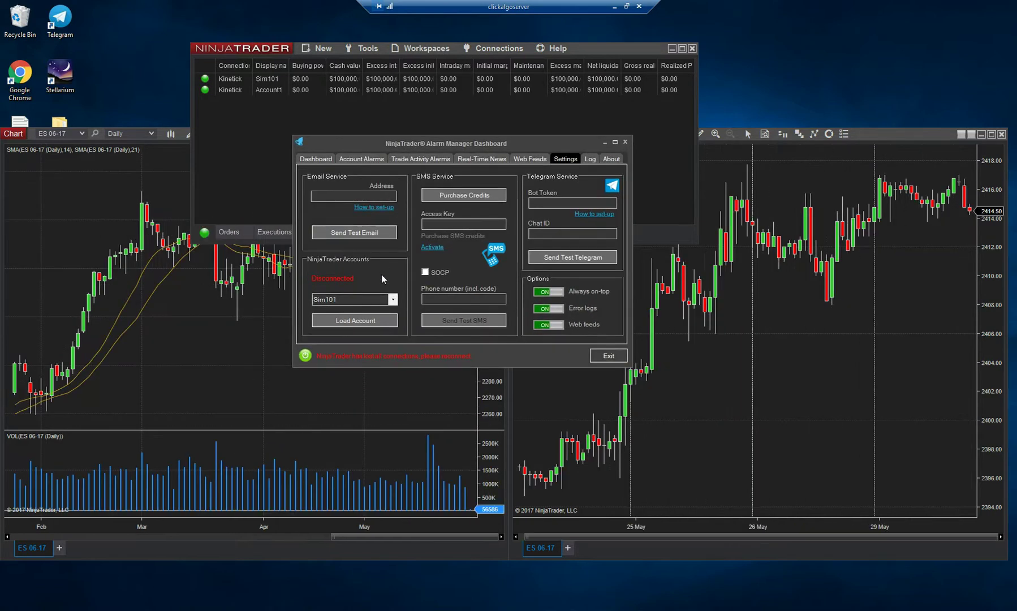
left_click(346, 320)
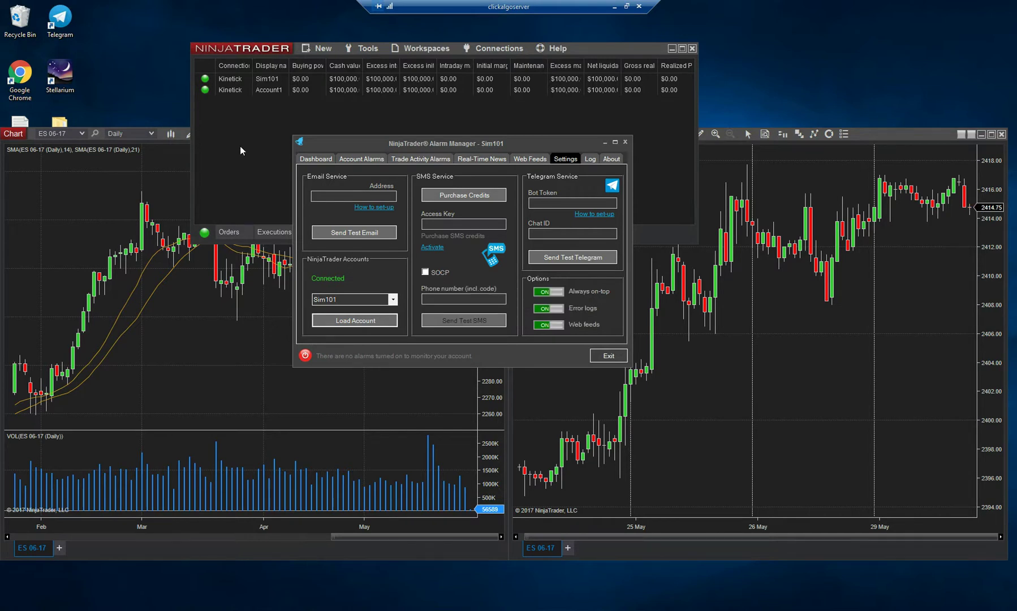
left_click(309, 160)
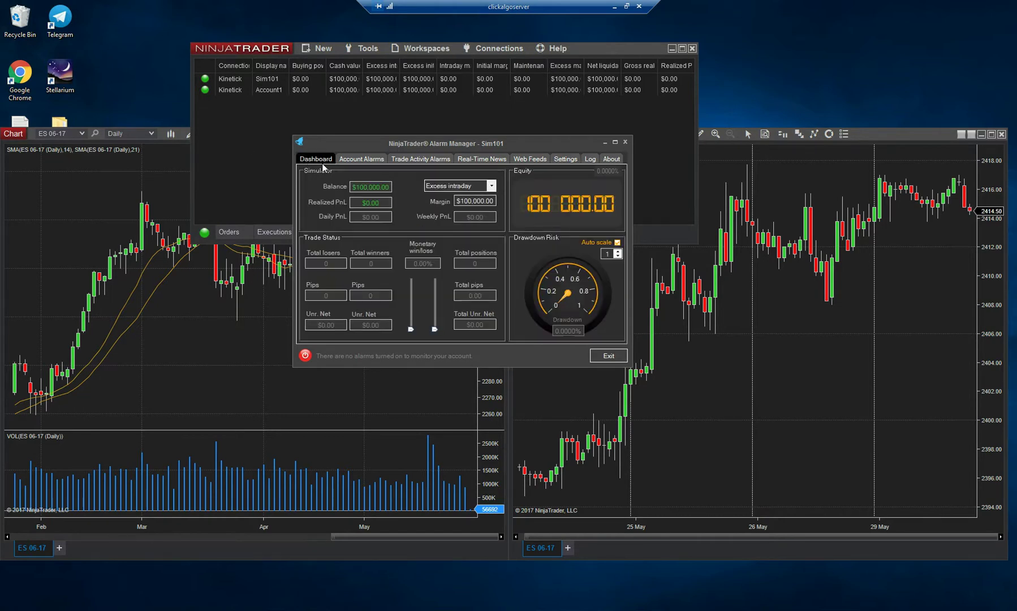
left_click_drag(390, 142, 168, 183)
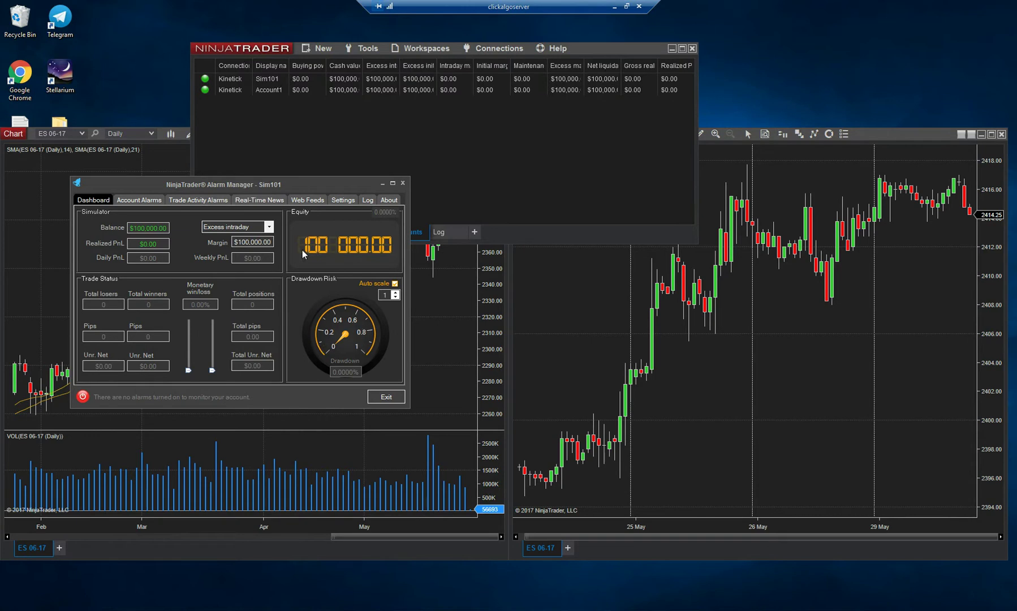
left_click(135, 197)
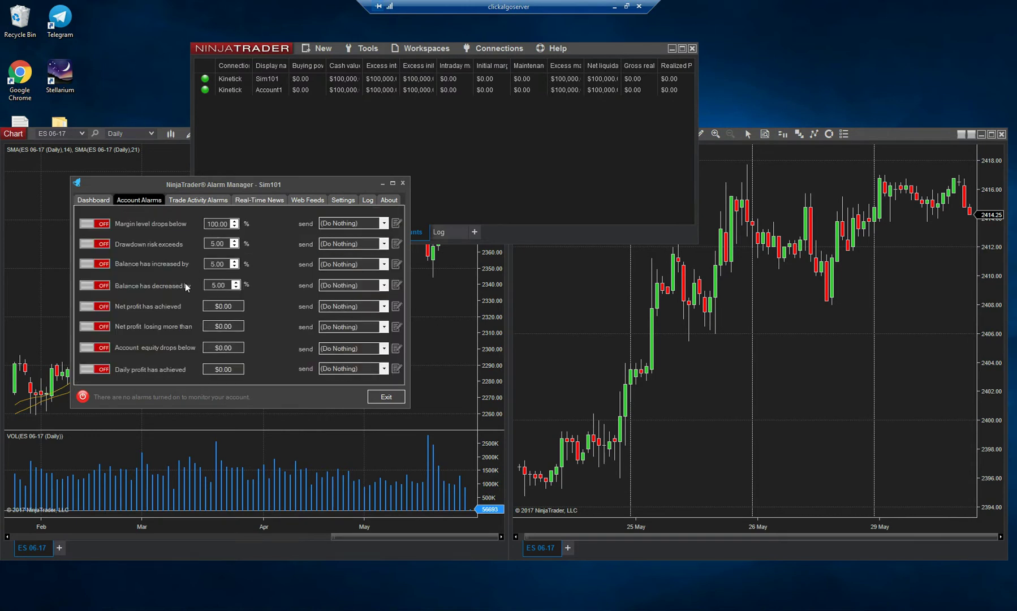
left_click(190, 201)
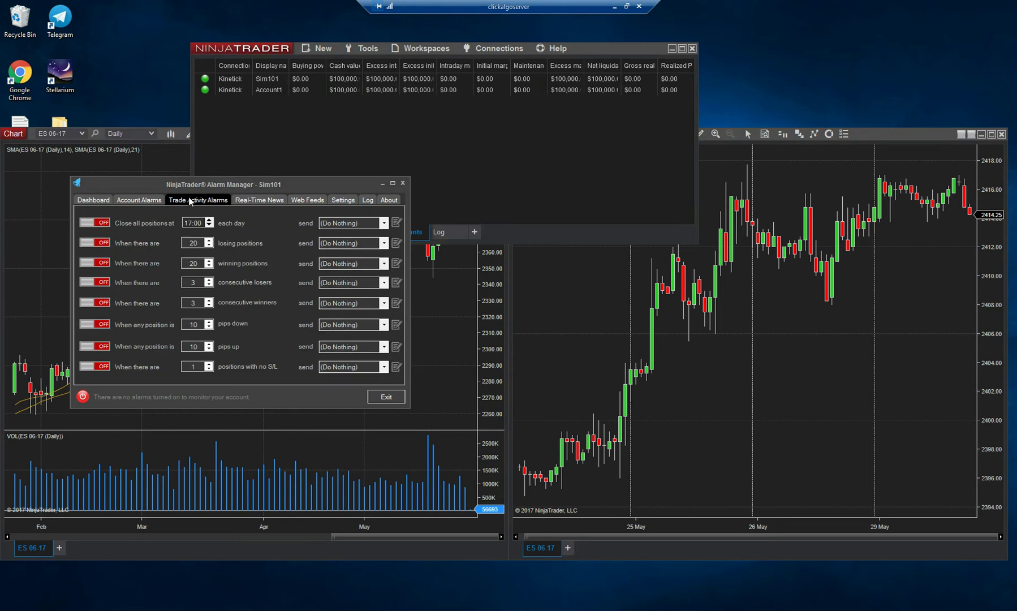
left_click(255, 205)
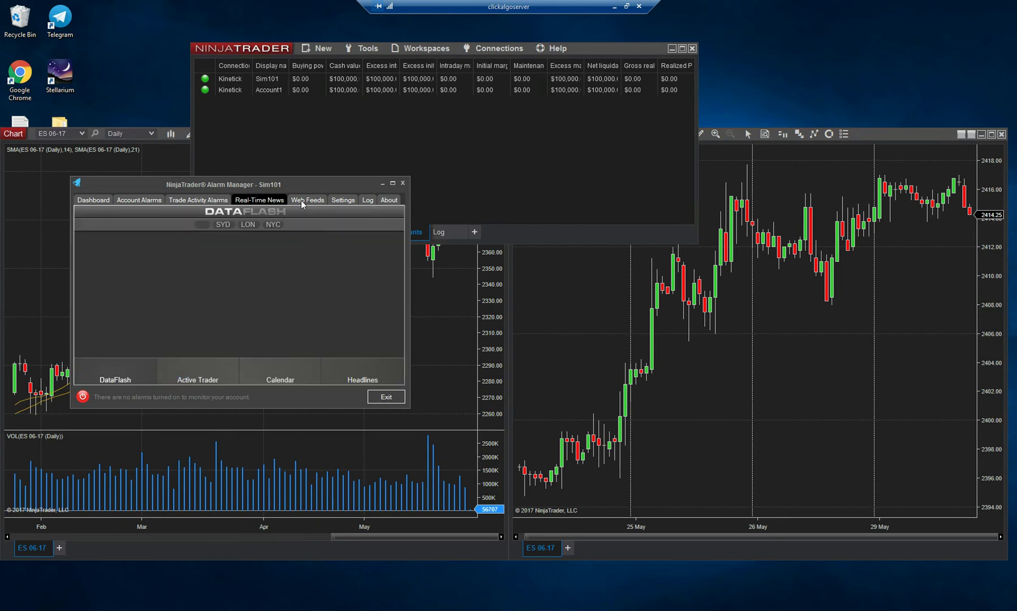
left_click(301, 201)
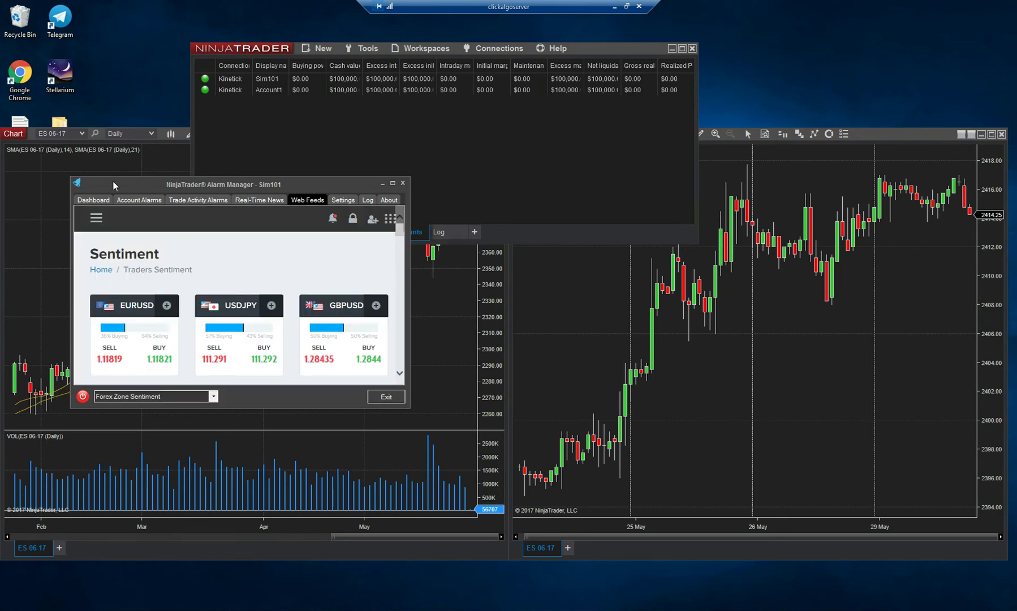
left_click(97, 198)
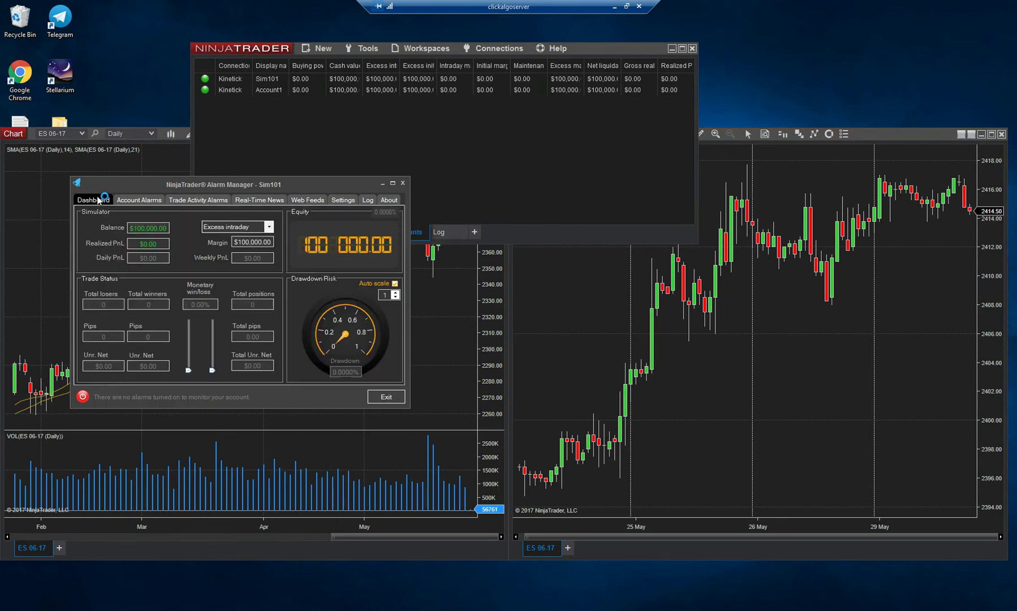